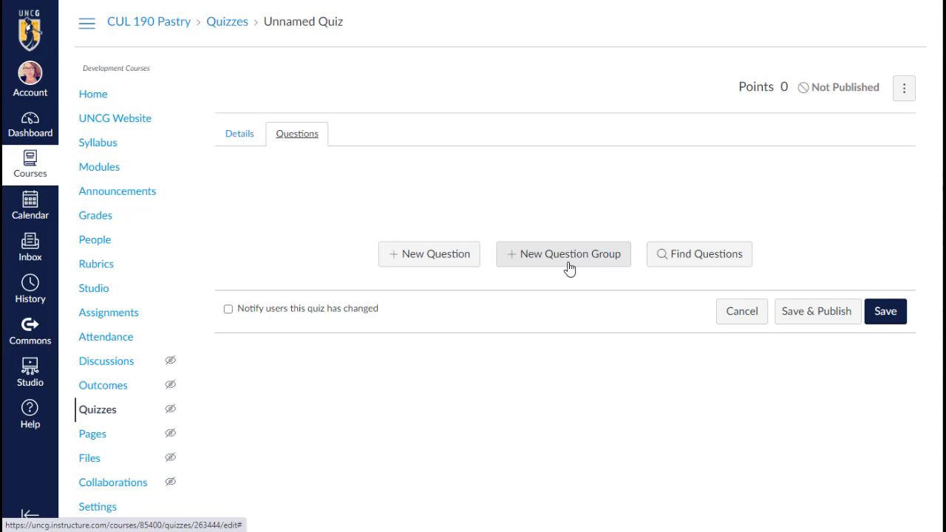
- Start a new question group named Adding that picks 5 questions
click(568, 267)
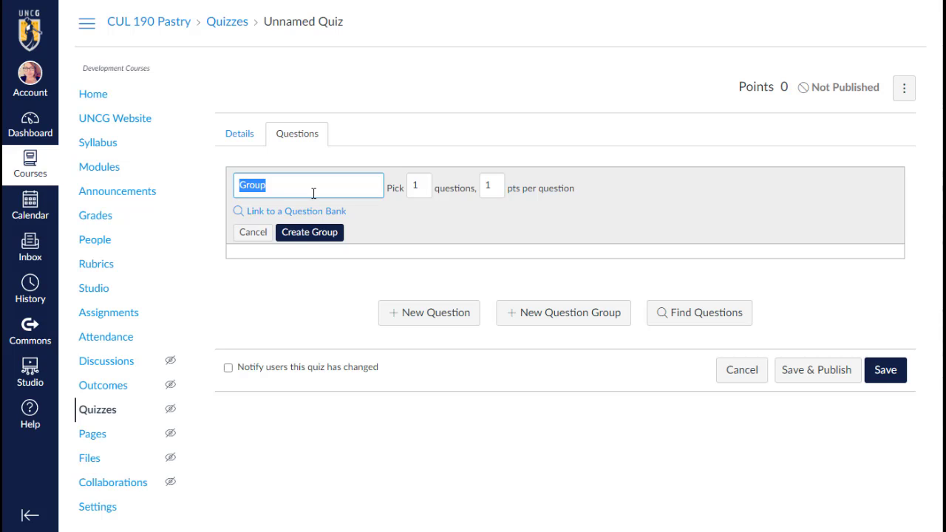
text(Adding)
click(416, 187)
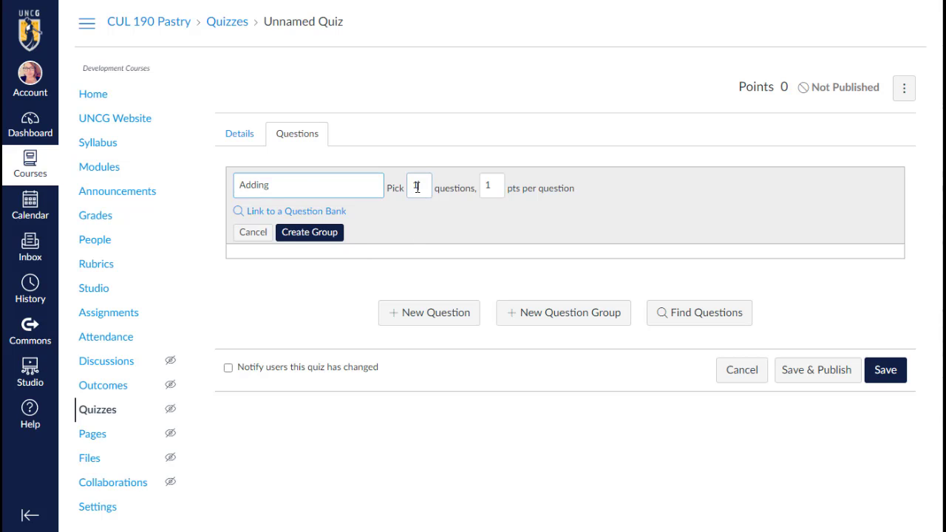
text(5)
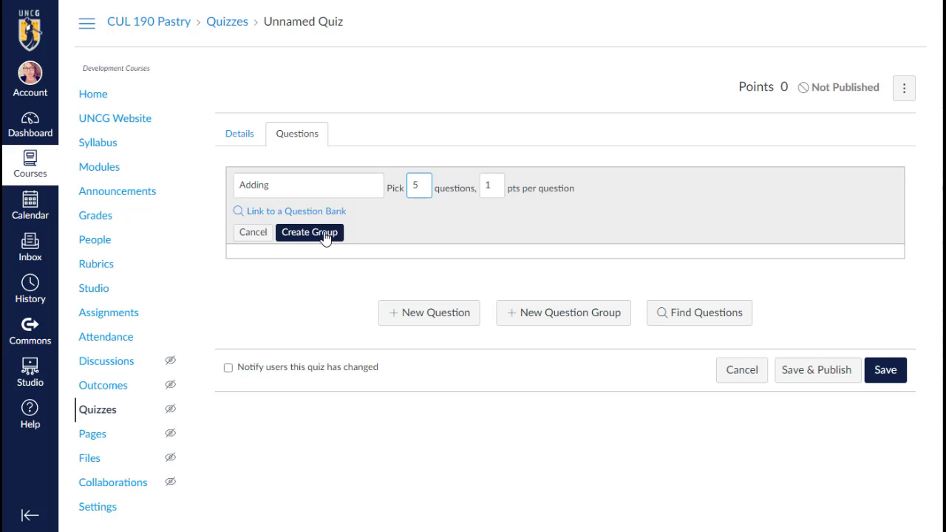
- Link the Adding group to the CUL 190 Pastry question bank named Adding and create the group
click(285, 212)
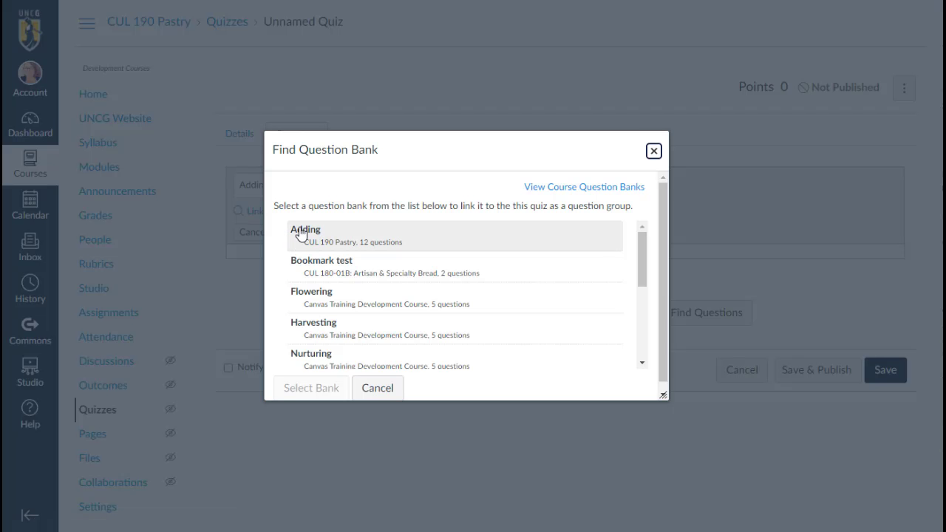
click(300, 234)
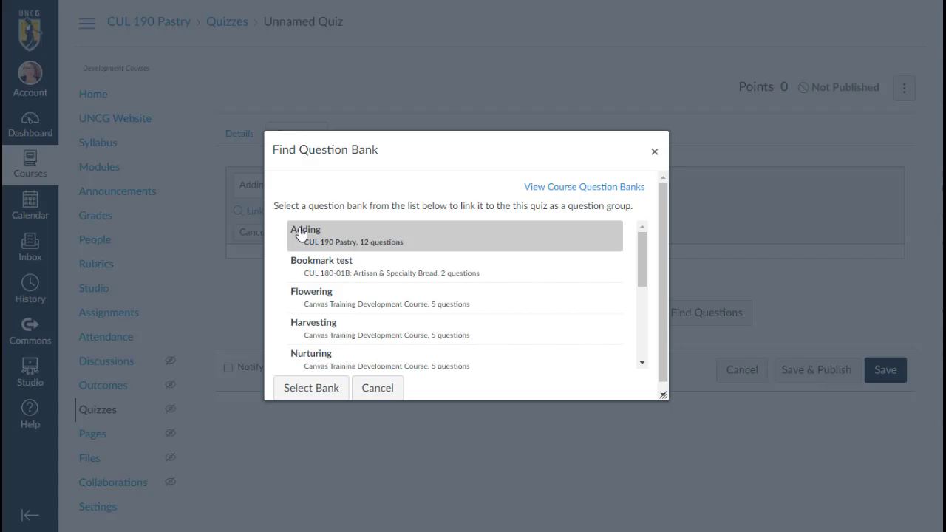
click(302, 395)
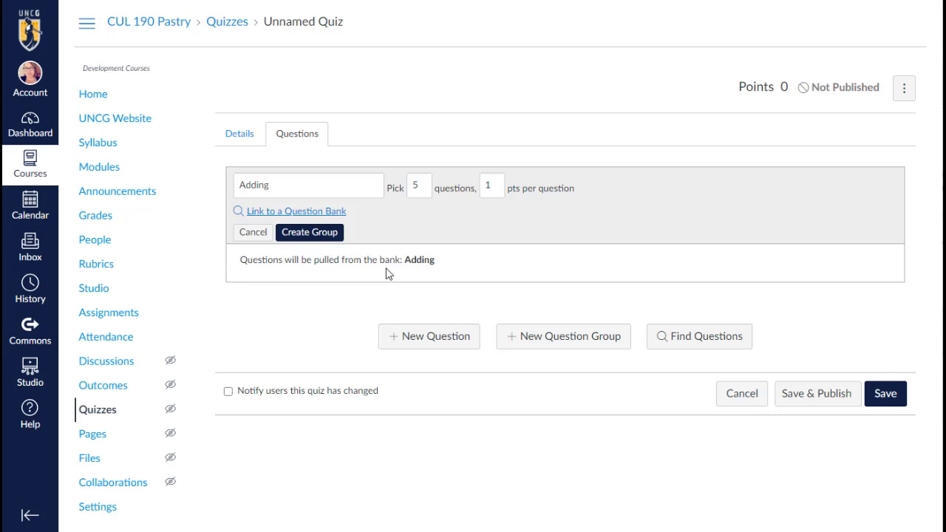
click(313, 235)
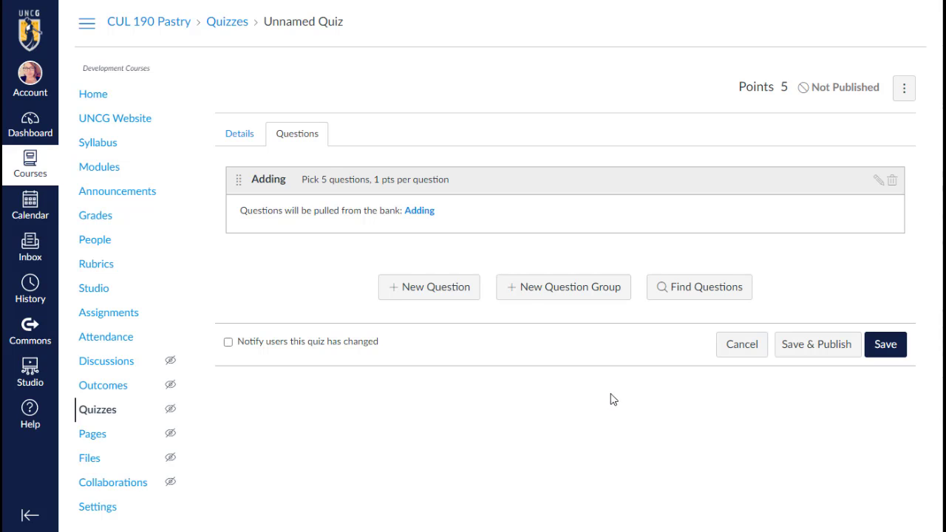
- Create a second question group named Subtracting that picks 5 questions, without linking a question bank
click(527, 297)
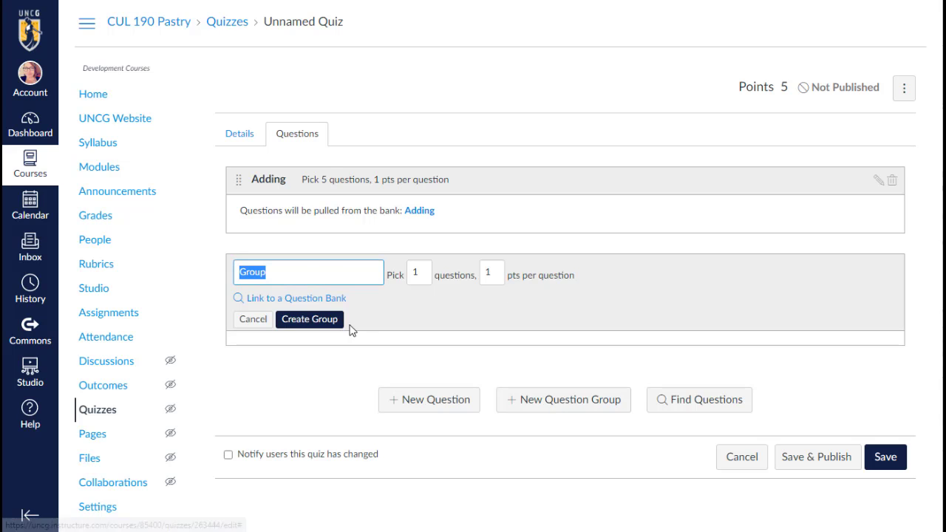
text(Sub)
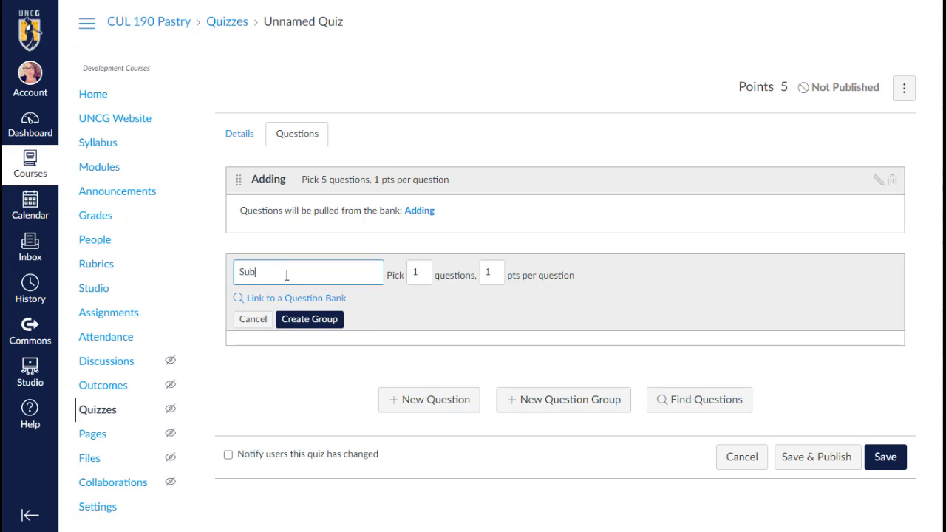
text(tracting)
double_click(425, 275)
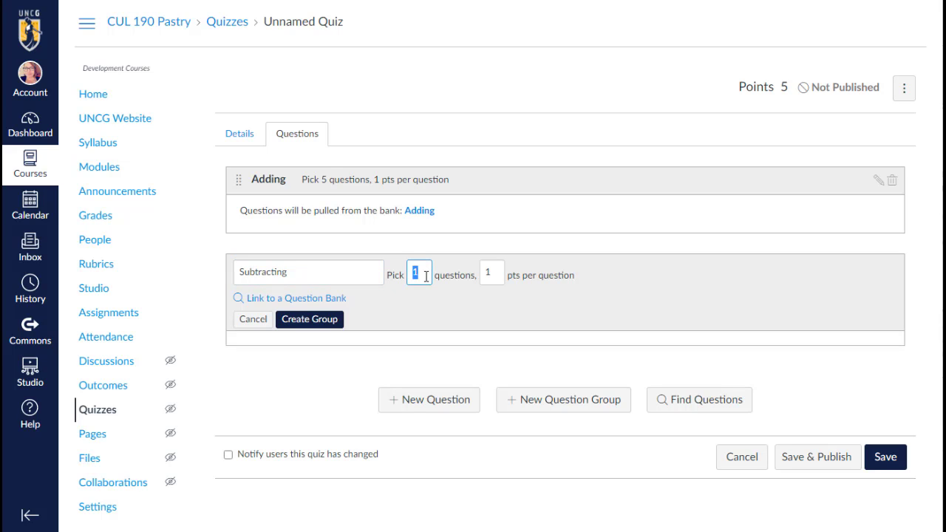
text(5)
click(320, 328)
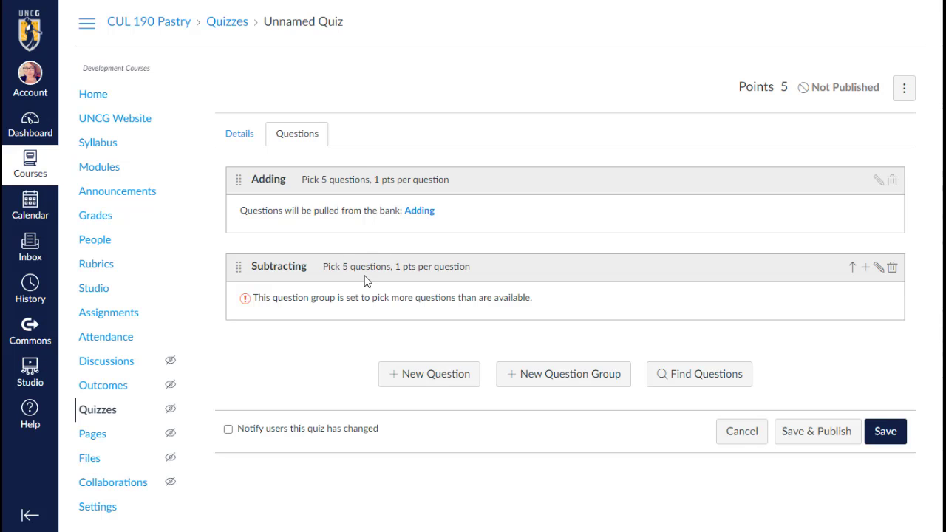
- Add a multiple-choice question to the Subtracting group with the question text 1-1
click(867, 268)
scroll(486, 289, down, 1)
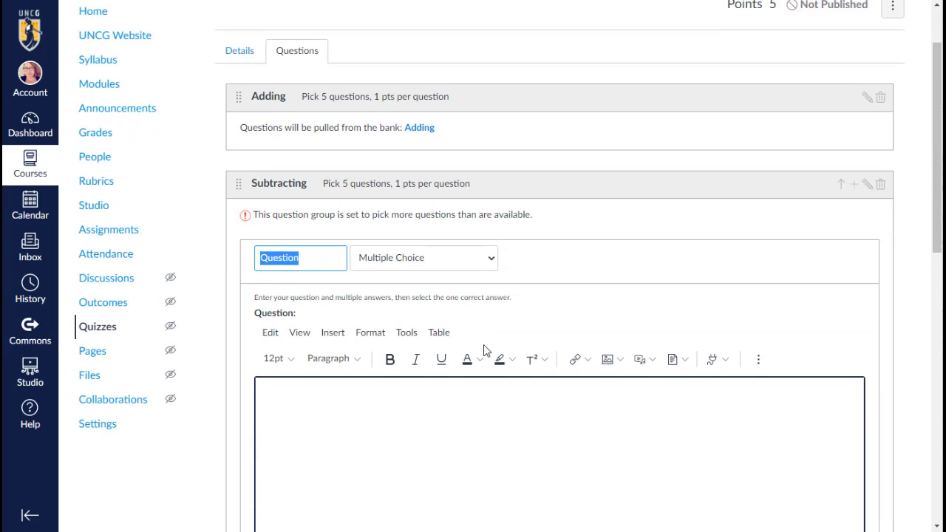
scroll(428, 346, down, 1)
scroll(350, 325, down, 1)
click(387, 292)
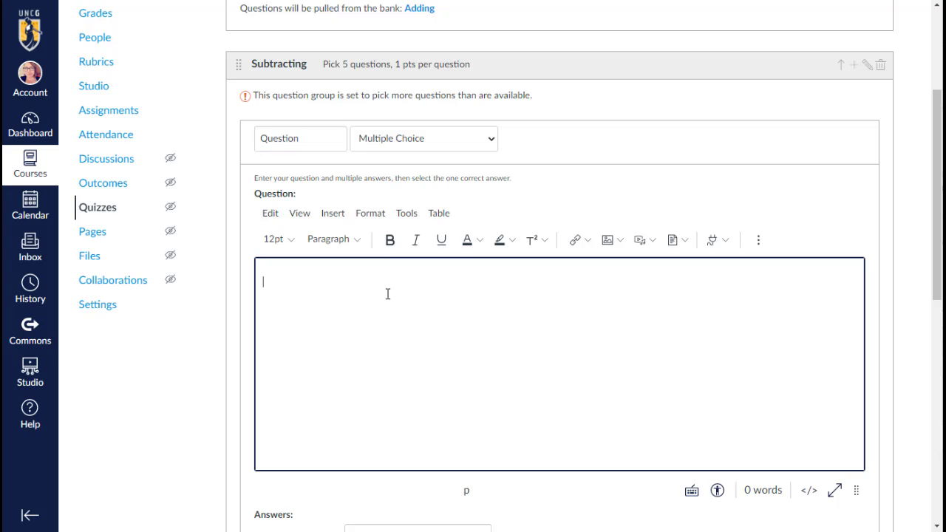
text(1-1)
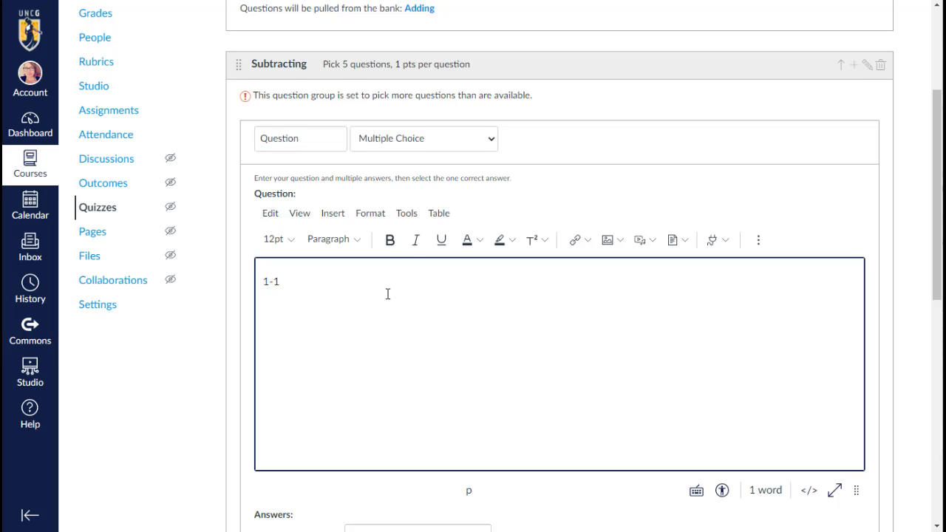
- Enter 0 as the correct answer and 2, 3 and 4 as the other possible answers, and save the question
scroll(387, 293, down, 2)
click(370, 336)
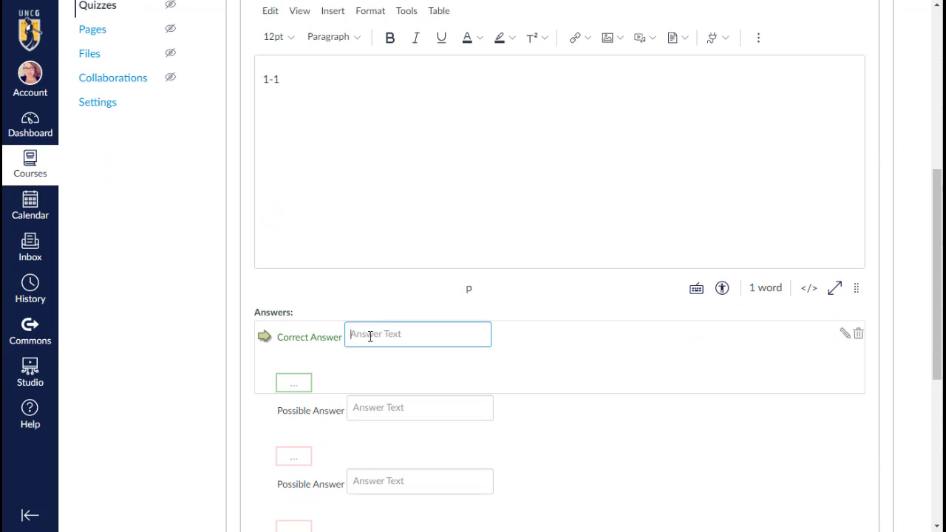
text(0)
scroll(369, 334, down, 2)
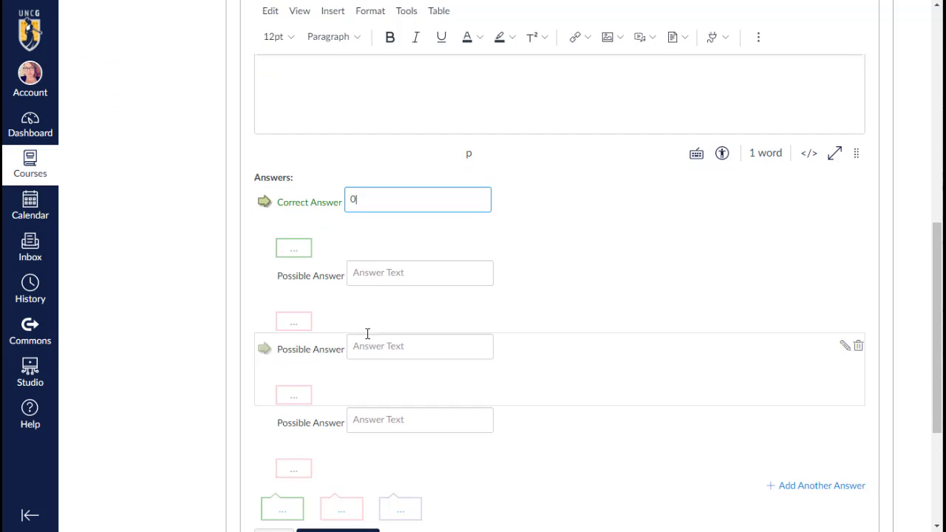
click(374, 271)
text(2)
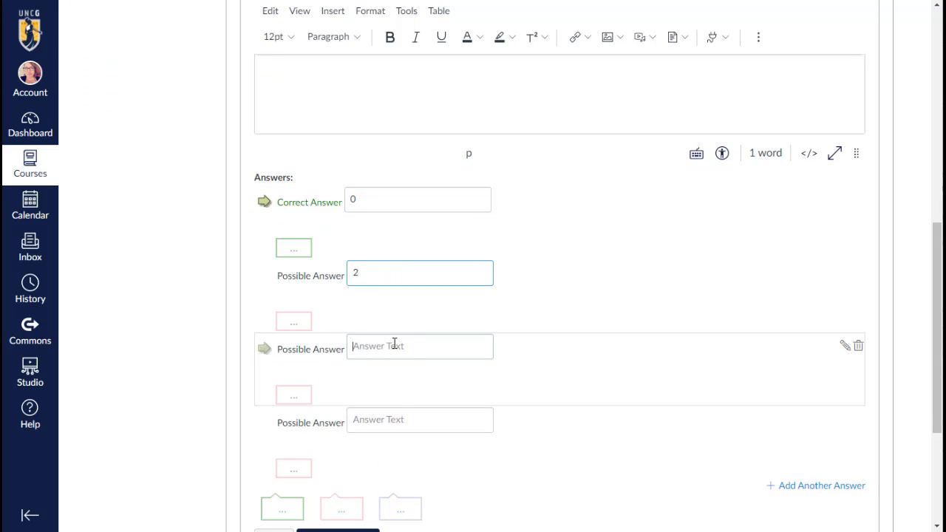
click(394, 343)
text(3)
click(383, 422)
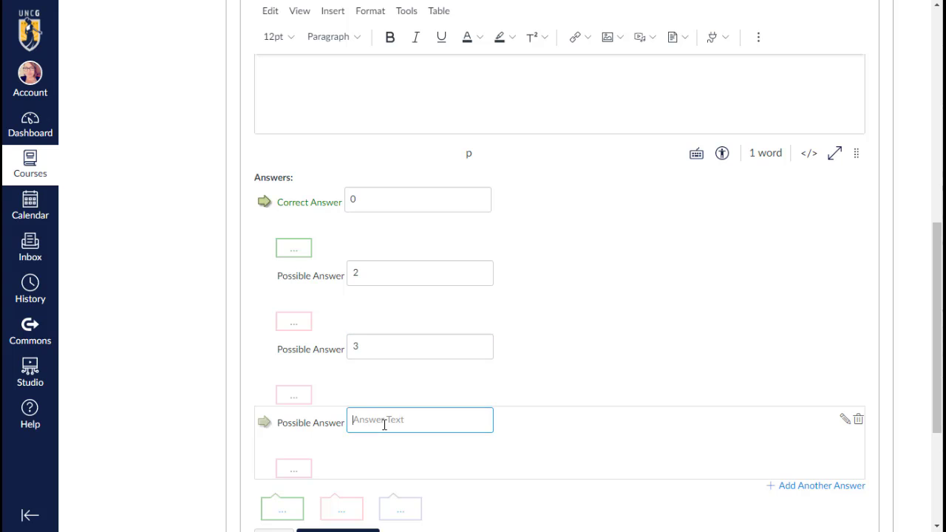
text(4)
scroll(384, 425, down, 2)
click(341, 407)
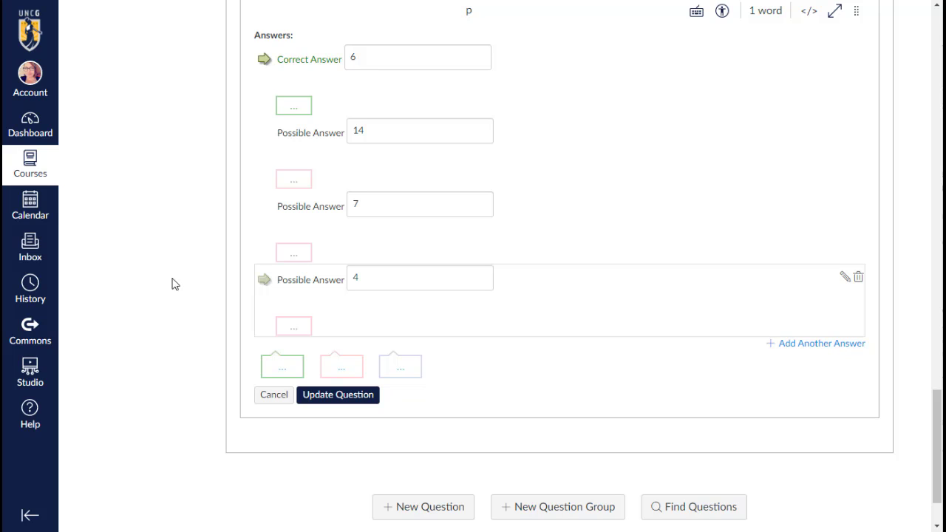
- Rename the 10-4 question at the end of the Subtracting group as Question 10 and update it
scroll(198, 373, up, 5)
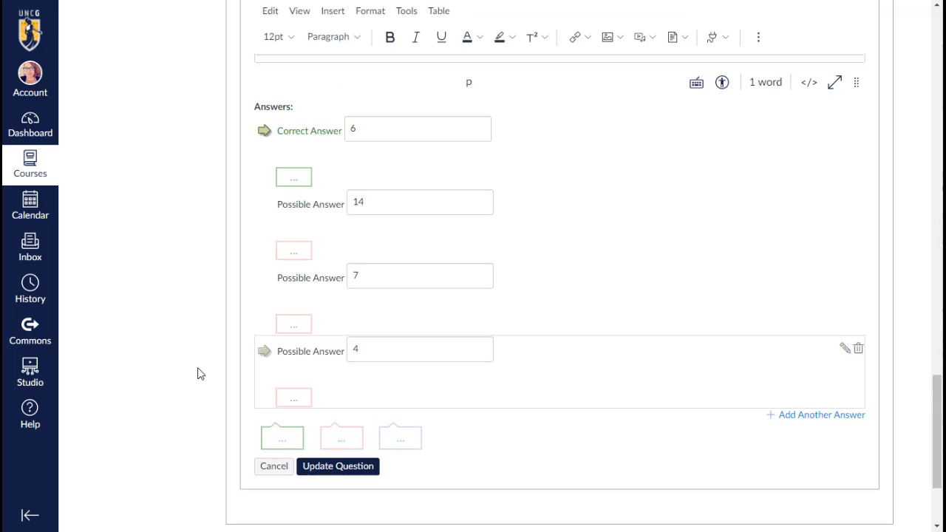
scroll(197, 373, up, 15)
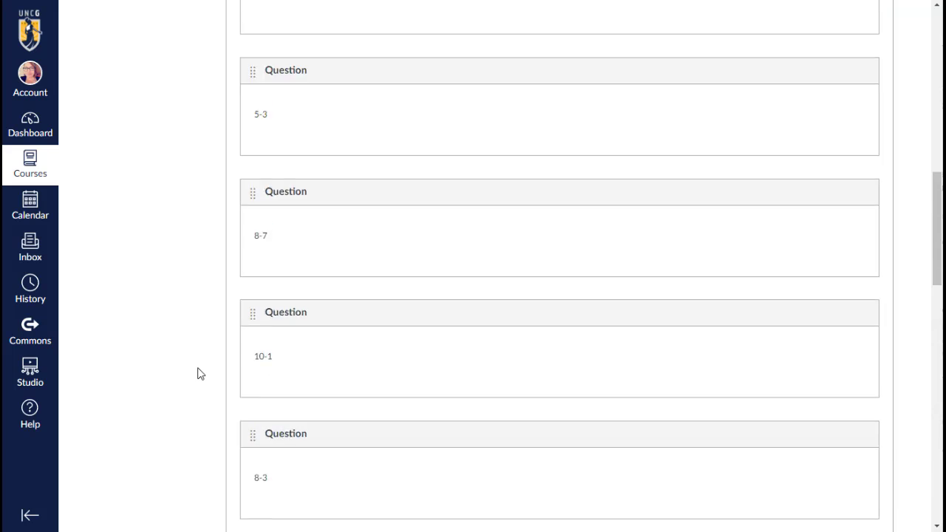
scroll(208, 365, up, 3)
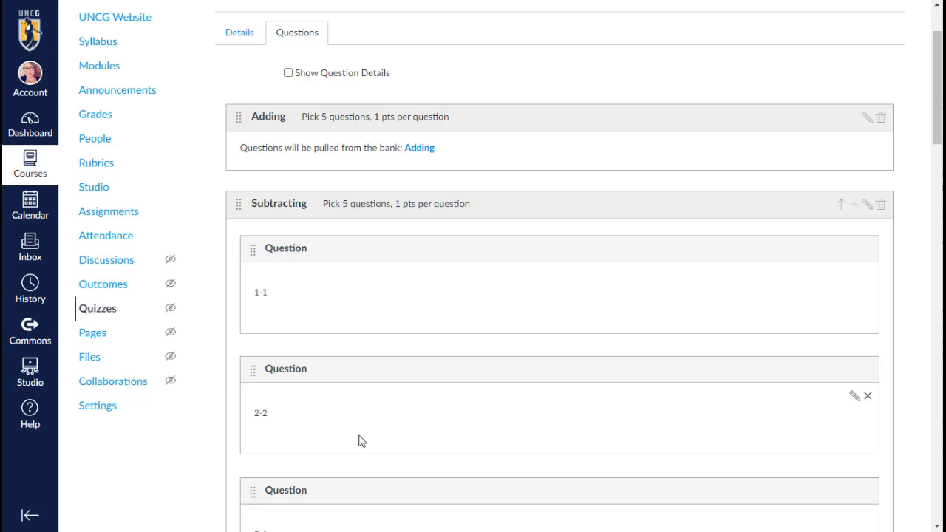
scroll(355, 425, down, 8)
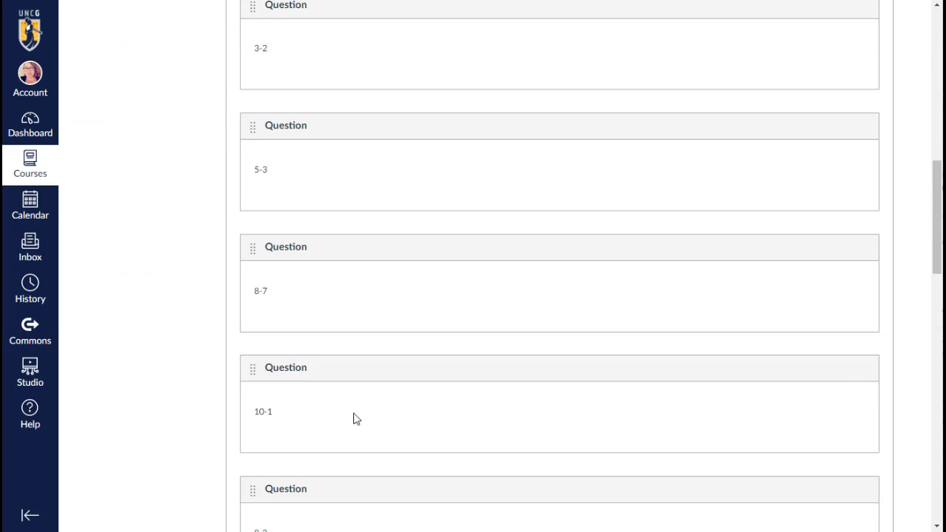
scroll(353, 418, down, 5)
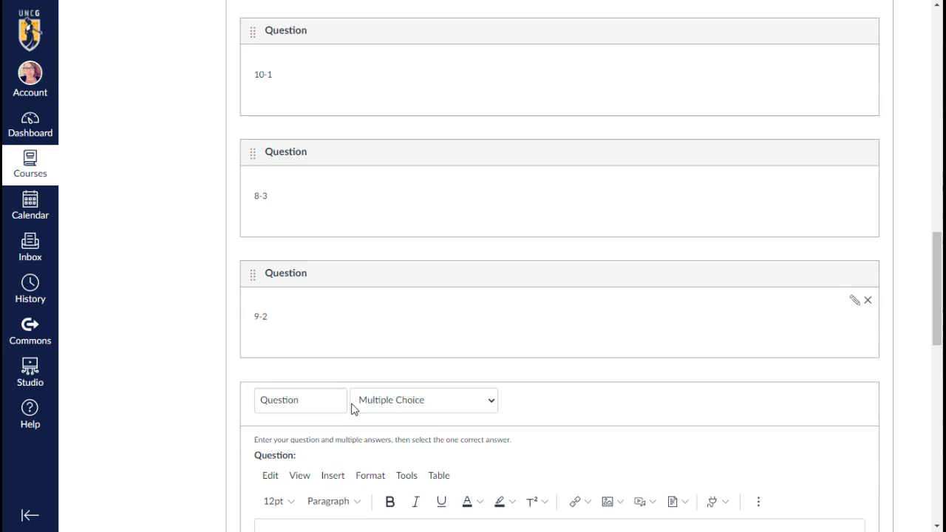
click(312, 400)
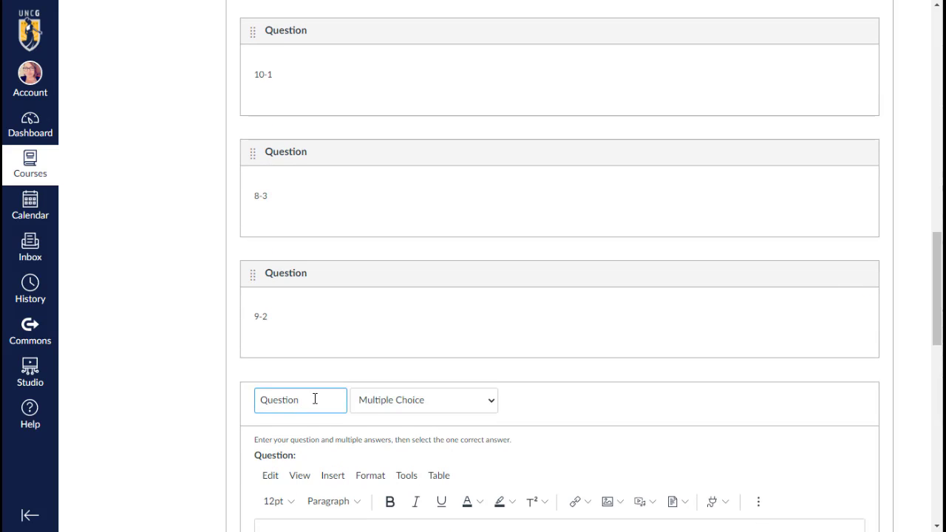
text(10)
scroll(314, 399, down, 4)
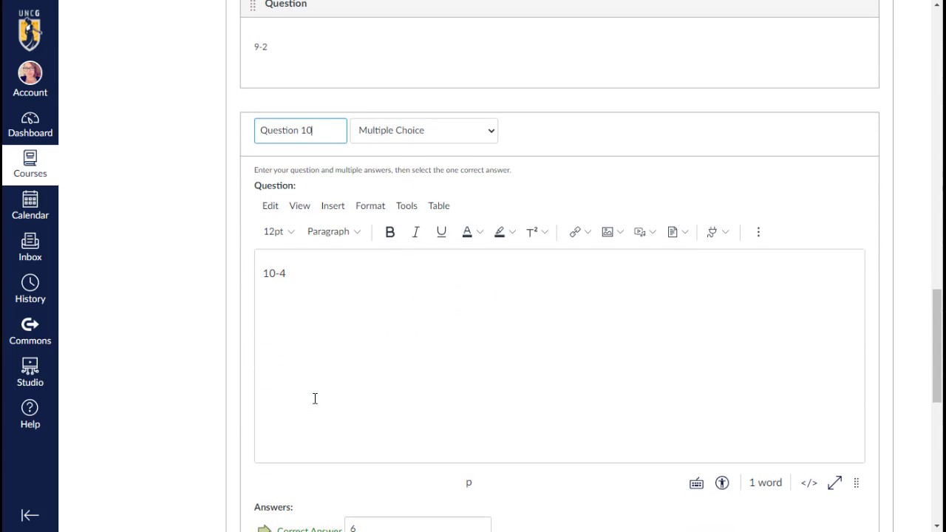
scroll(315, 399, down, 7)
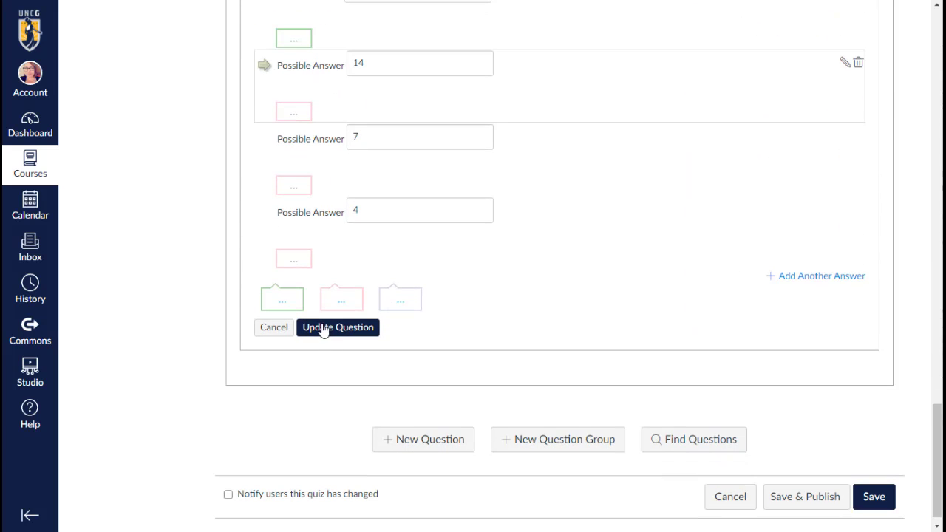
click(320, 327)
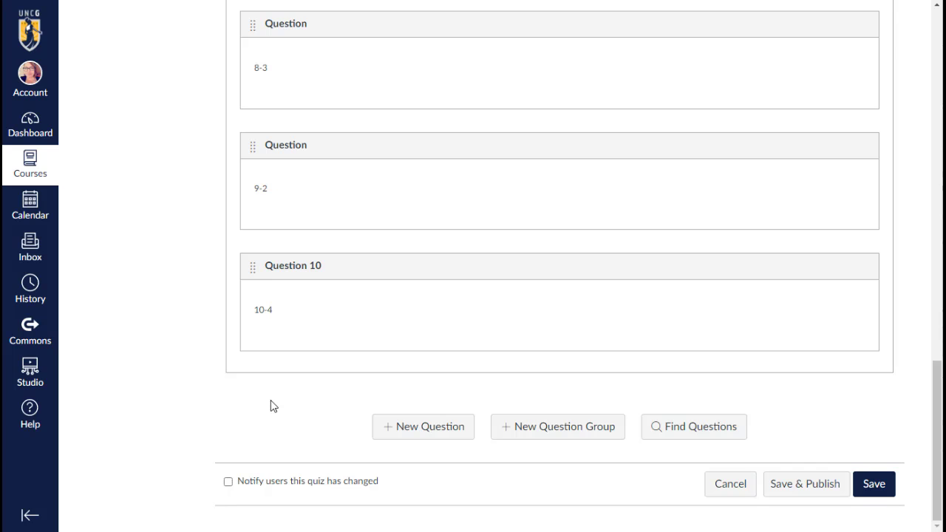
- Review the questions in the Subtracting group, and save and publish the quiz
scroll(273, 399, up, 2)
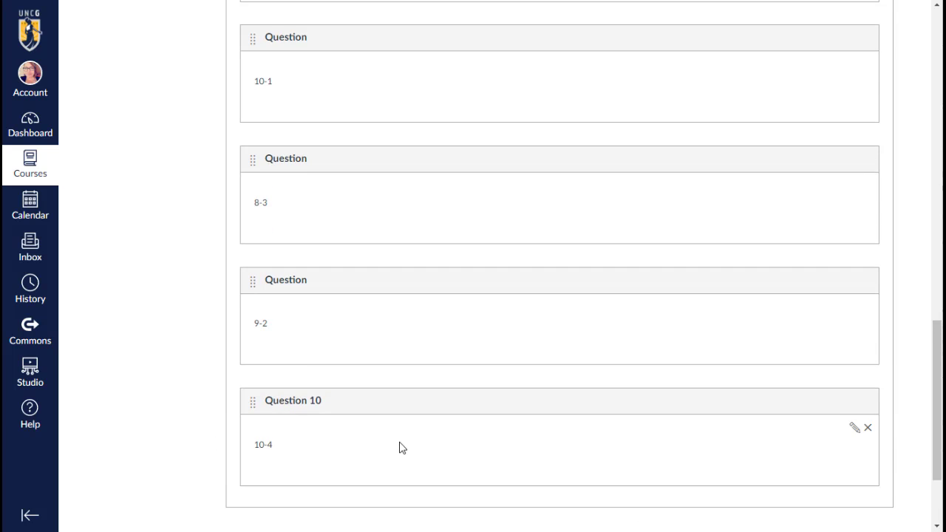
scroll(276, 429, up, 5)
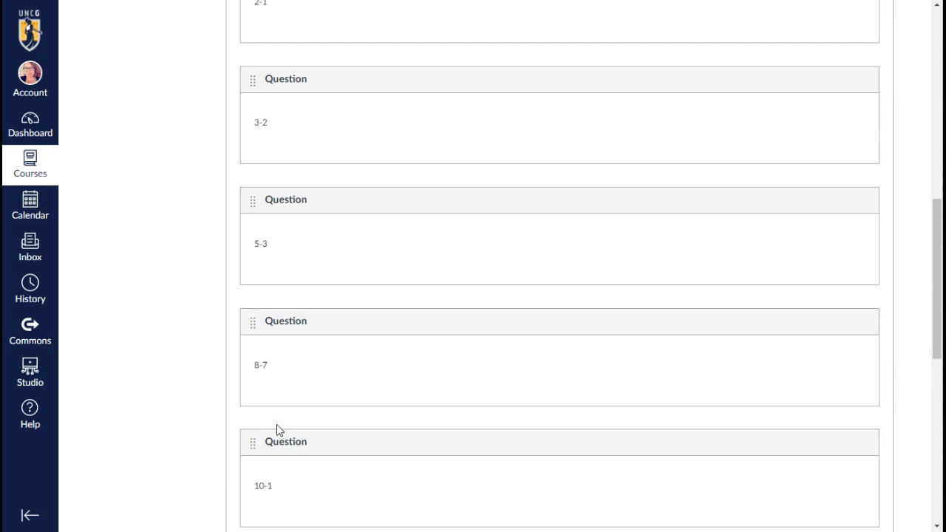
scroll(276, 428, up, 10)
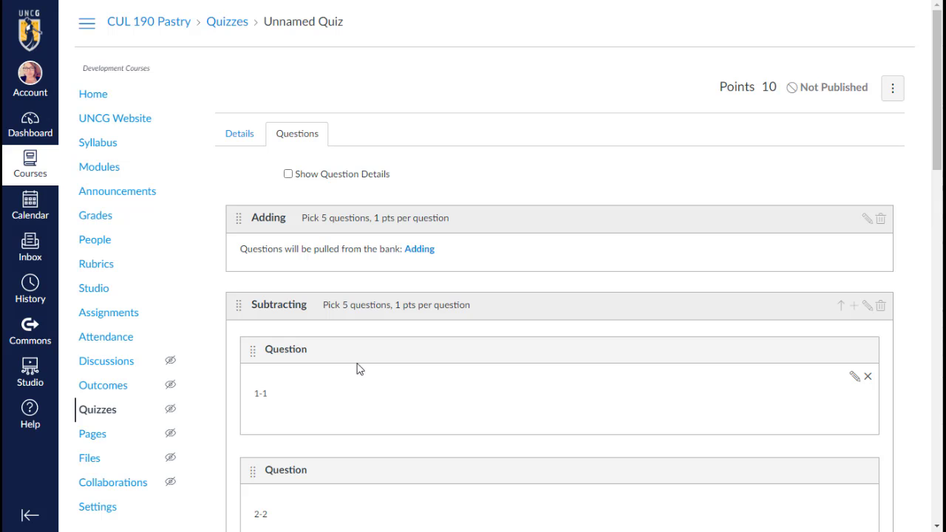
scroll(358, 368, down, 4)
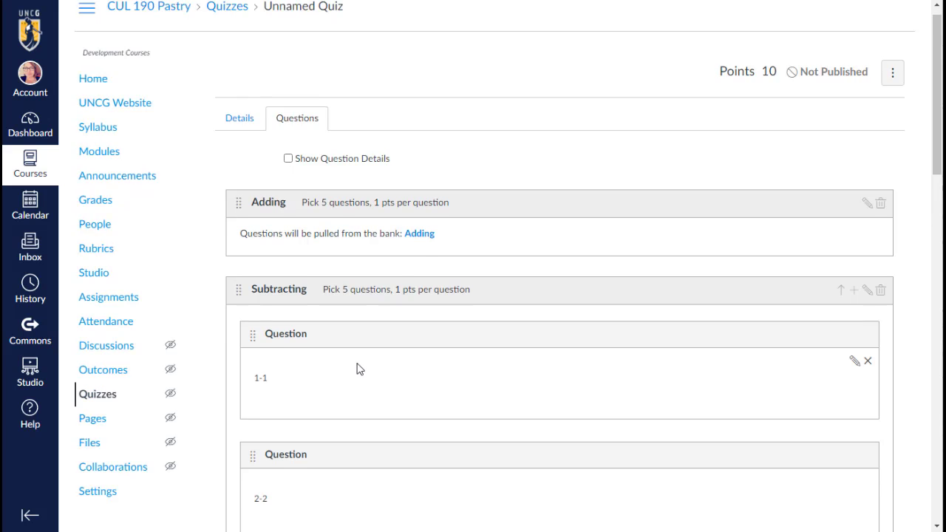
scroll(362, 129, up, 2)
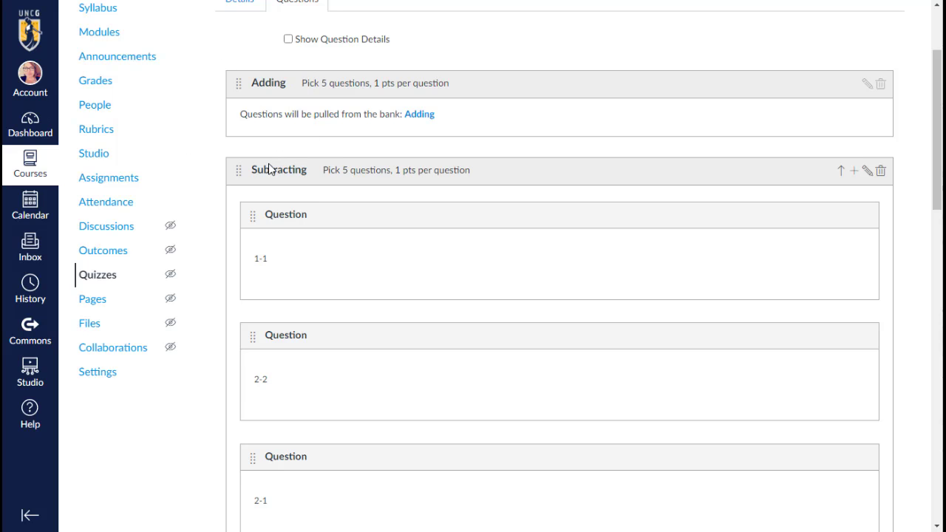
scroll(269, 169, down, 15)
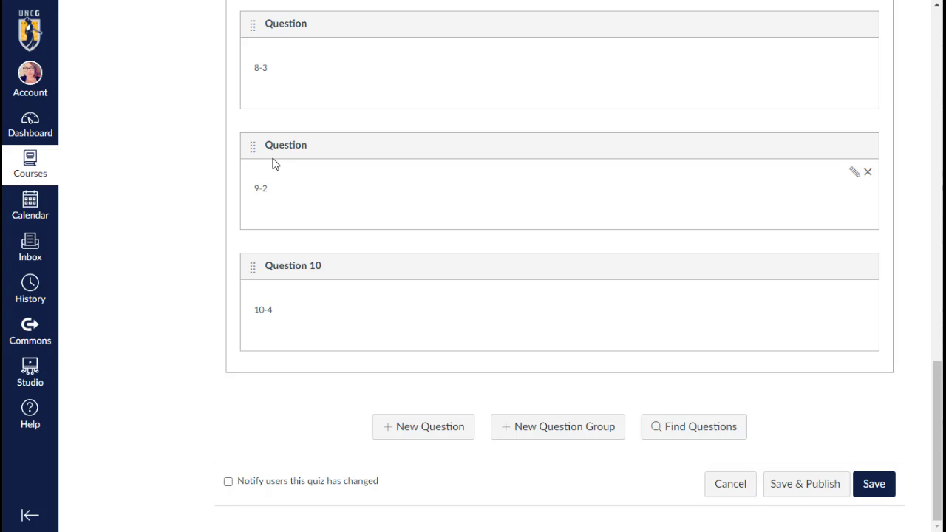
click(812, 490)
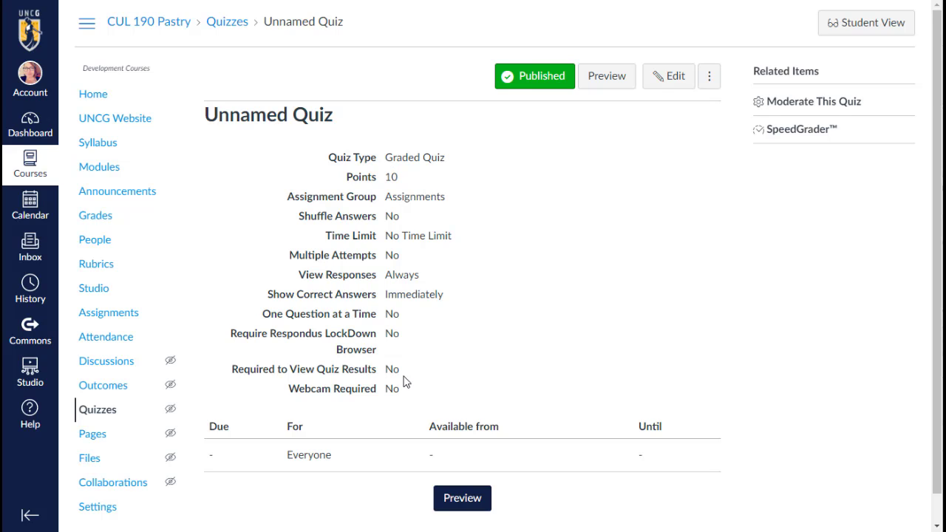
- Start the published quiz as a test student in Student View and examine which questions from both groups are presented
click(875, 24)
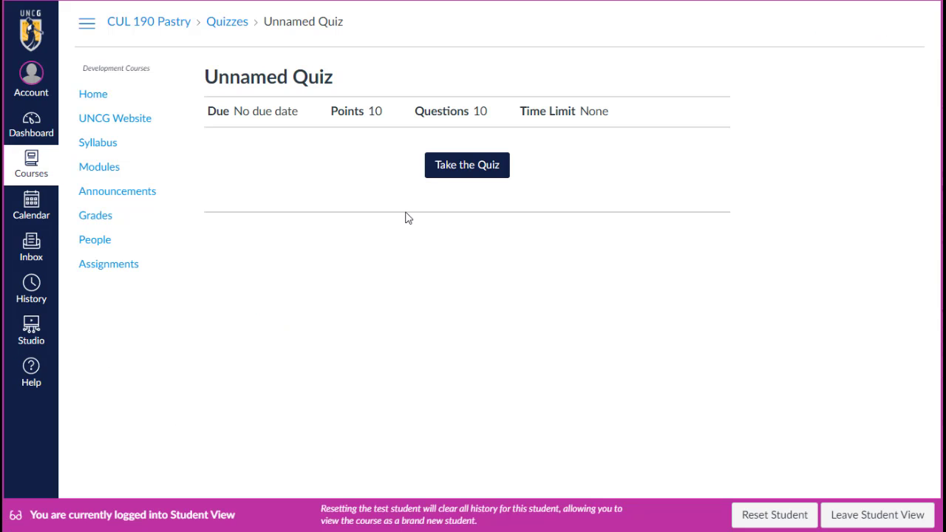
click(438, 175)
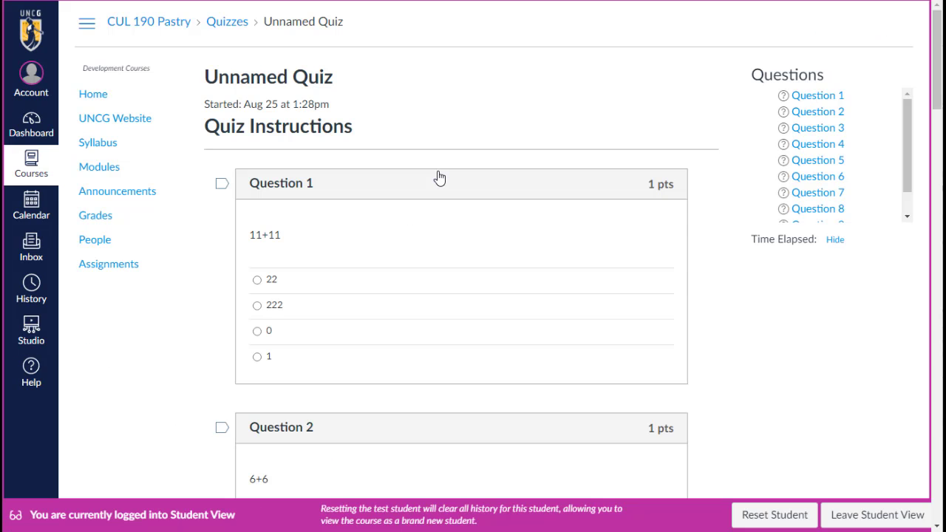
scroll(826, 168, down, 1)
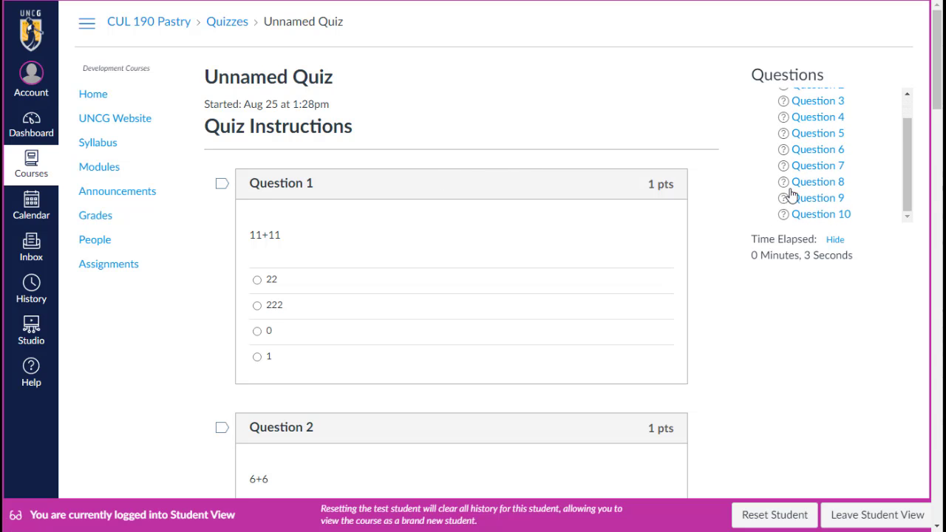
scroll(731, 256, down, 2)
scroll(731, 257, down, 12)
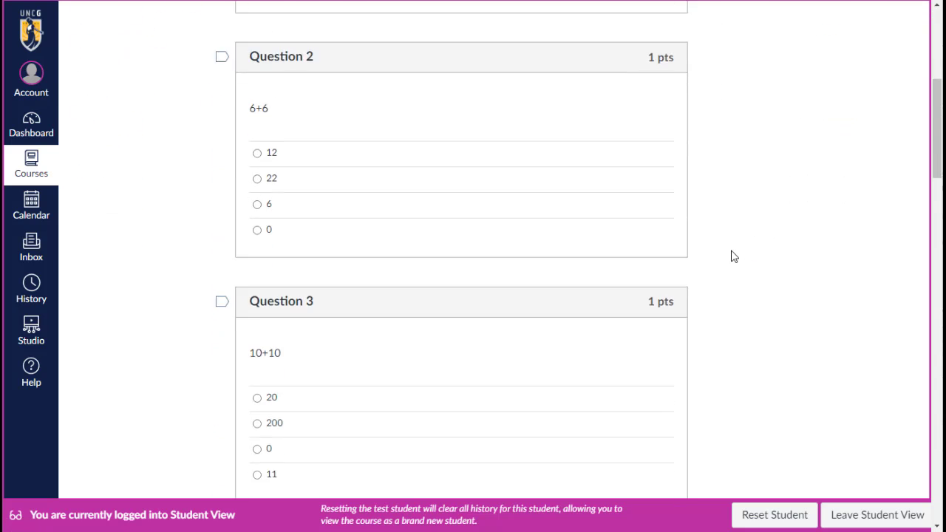
scroll(732, 255, down, 4)
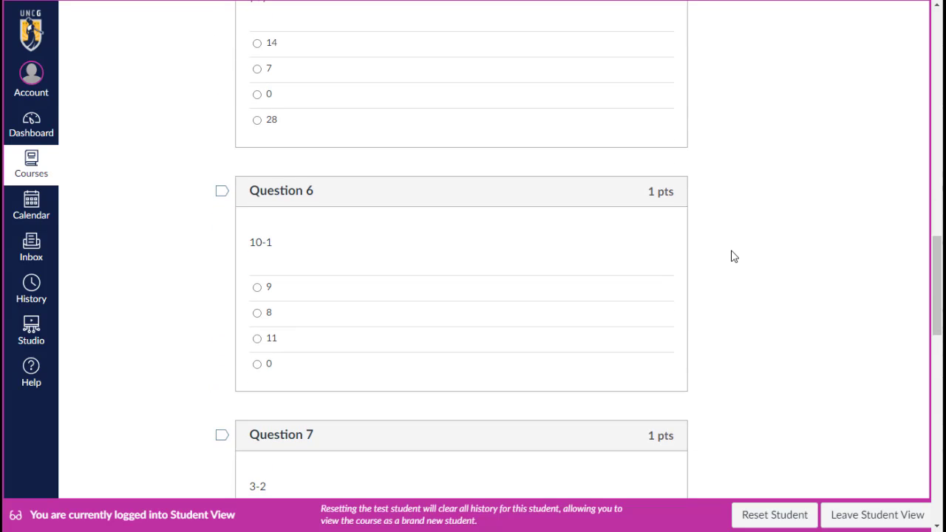
scroll(731, 254, down, 3)
scroll(731, 254, down, 10)
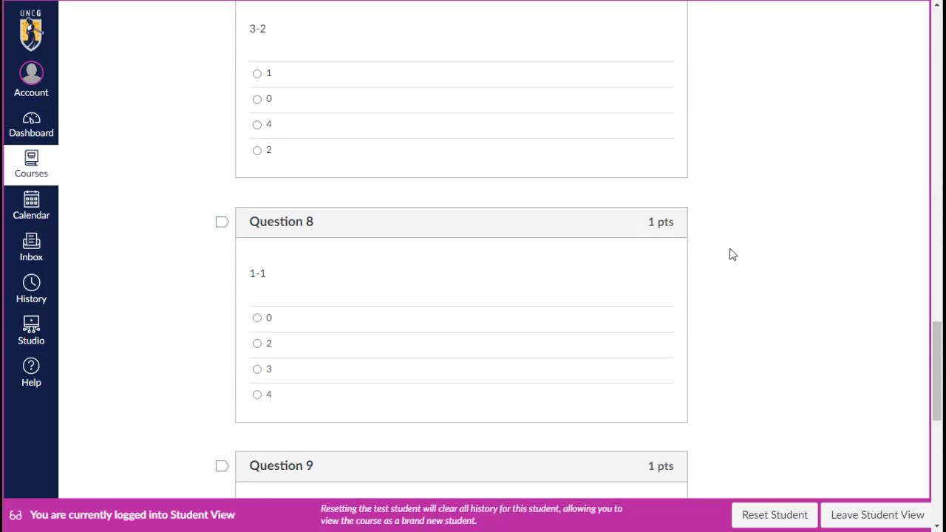